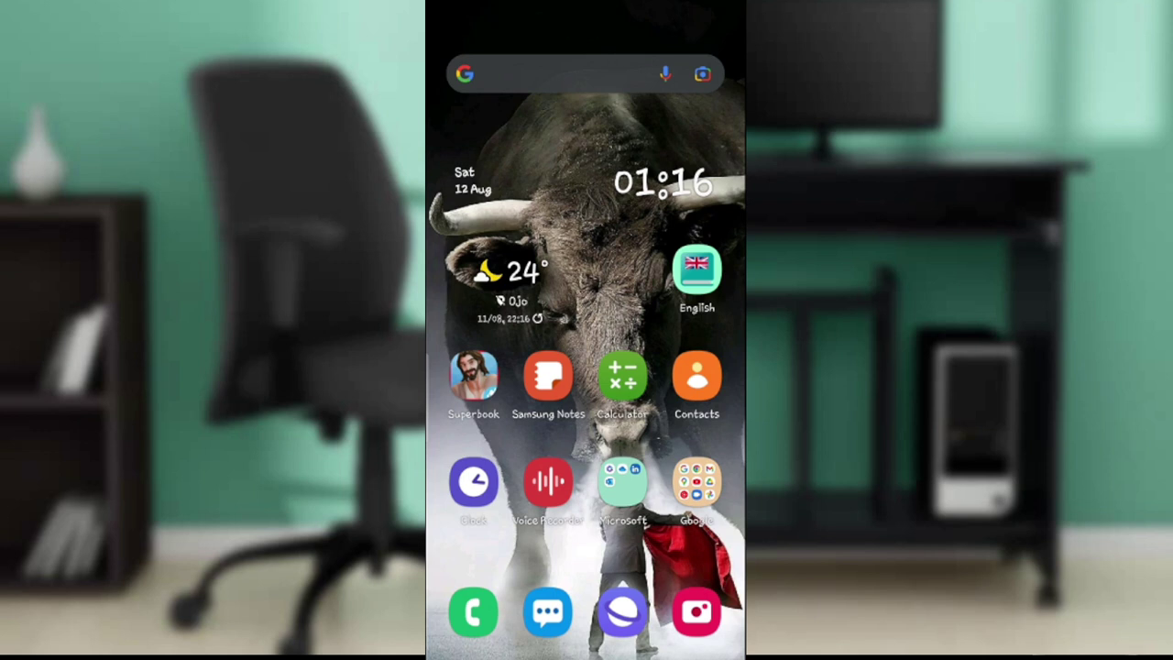
# Return to the browser showing duckduckgo.com and open its site menu.
pyautogui.moveTo(495, 655); pyautogui.dragTo(587, 385)
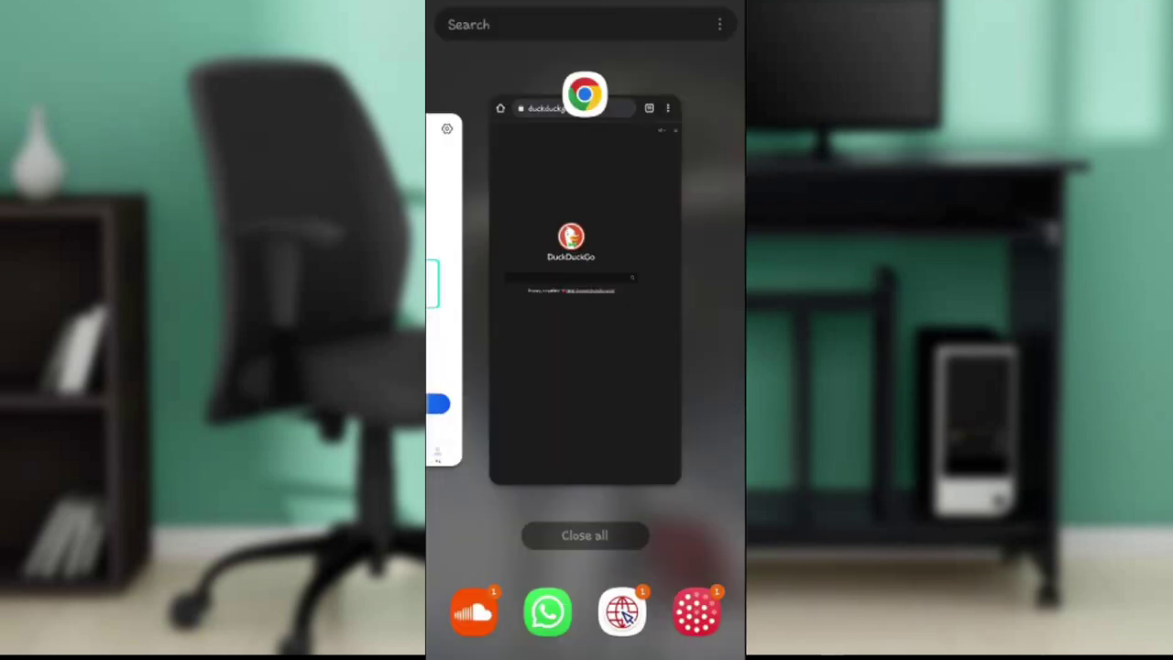
pyautogui.click(584, 302)
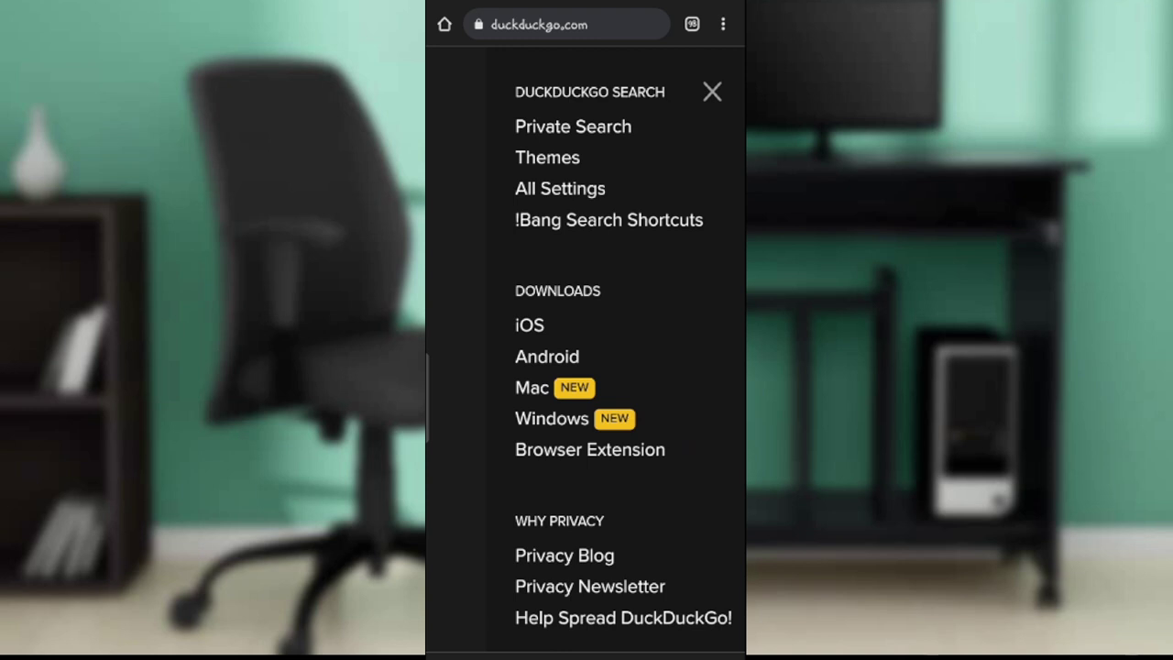
# Open All Settings and pan over the General options like region, language and Safe Search.
pyautogui.click(560, 188)
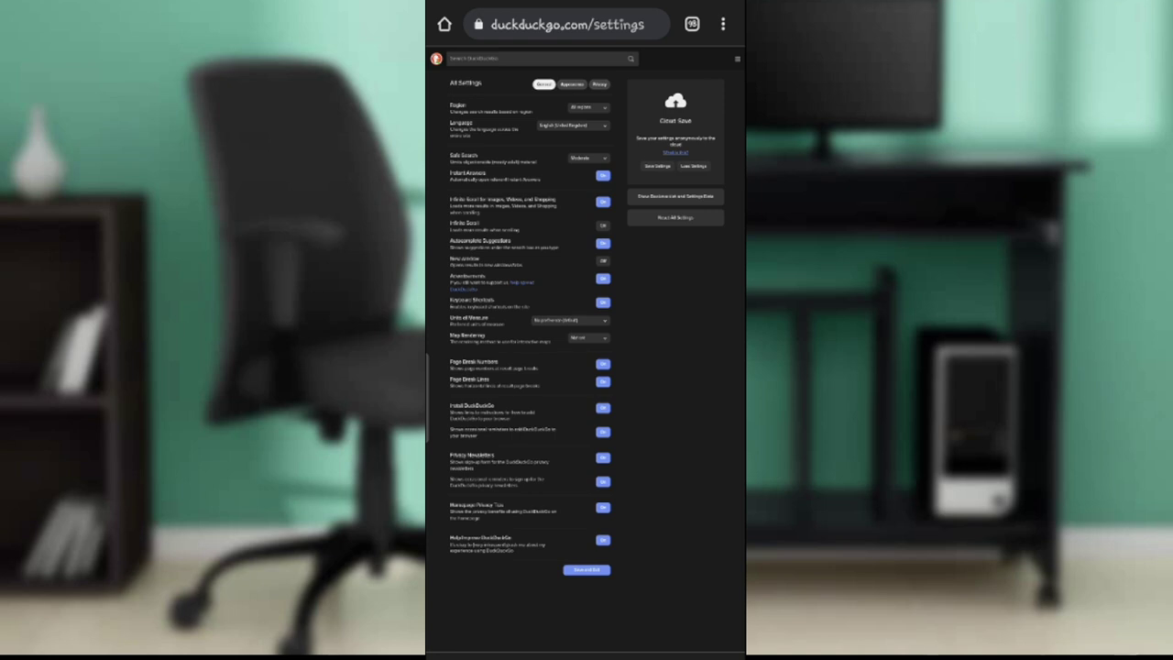
pyautogui.scroll(5, 587, 275)
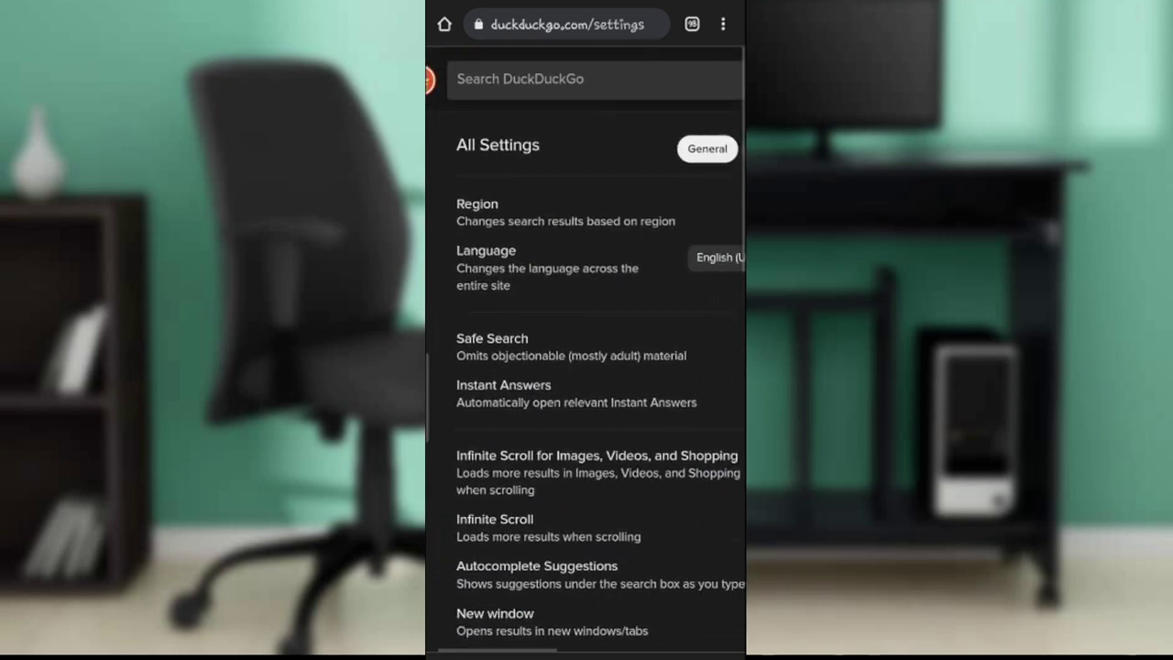
pyautogui.hscroll(3, 586, 357)
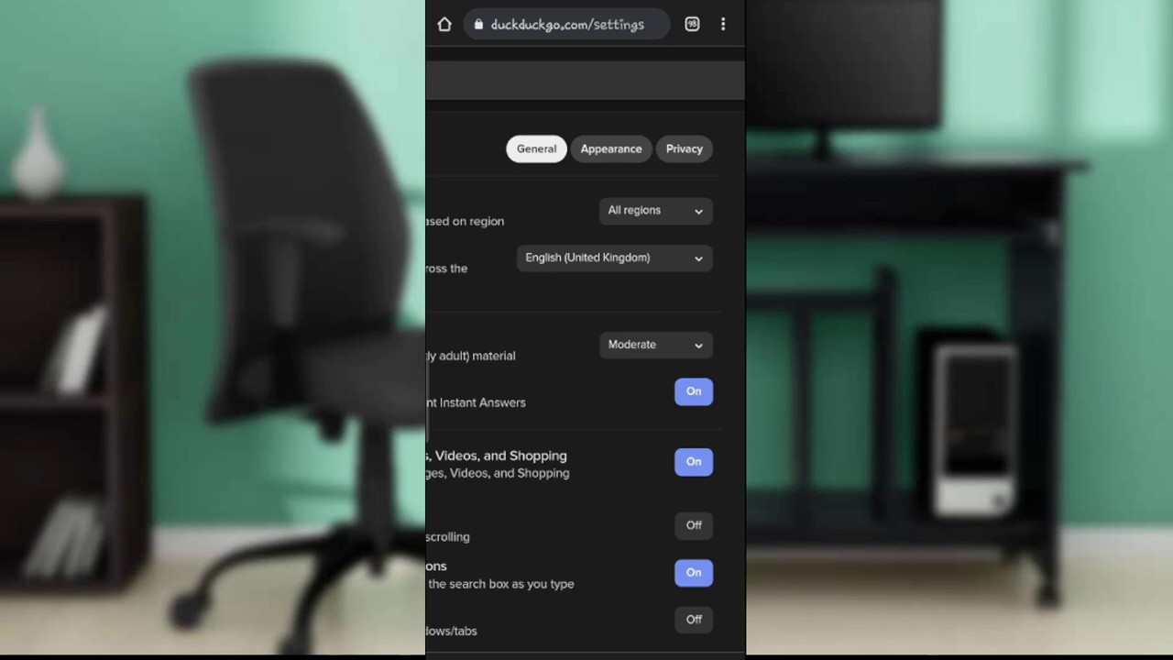
# Switch to the Appearance tab and scroll down to the URL Color field.
pyautogui.click(611, 149)
pyautogui.hscroll(-3, 586, 349)
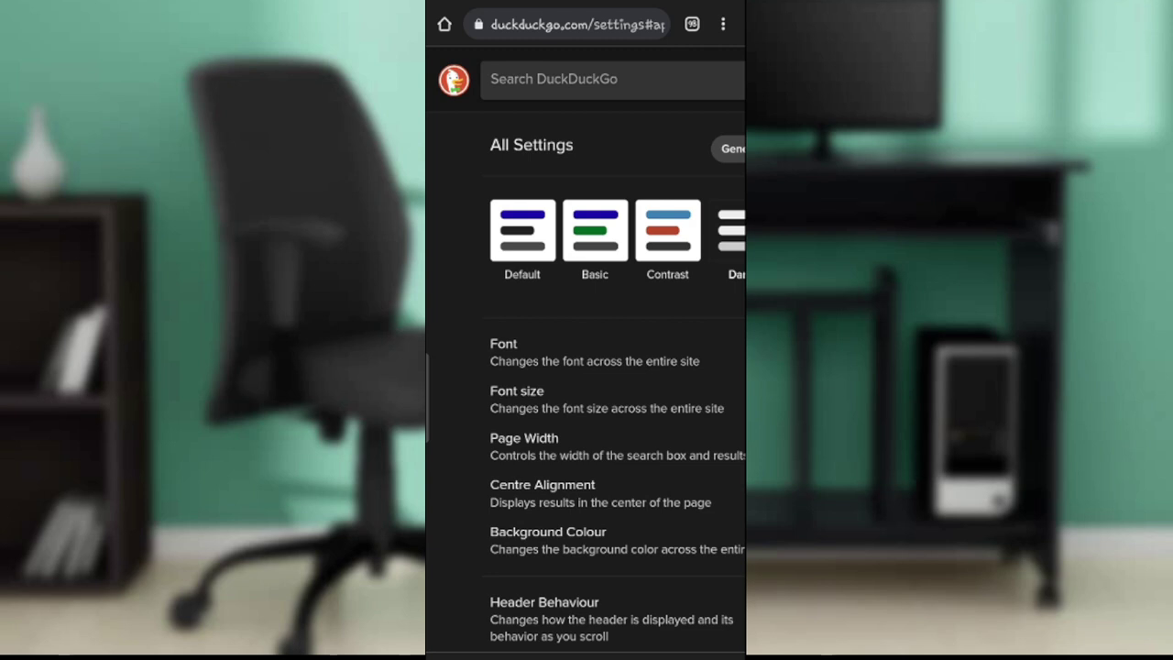
pyautogui.scroll(-3, 586, 366)
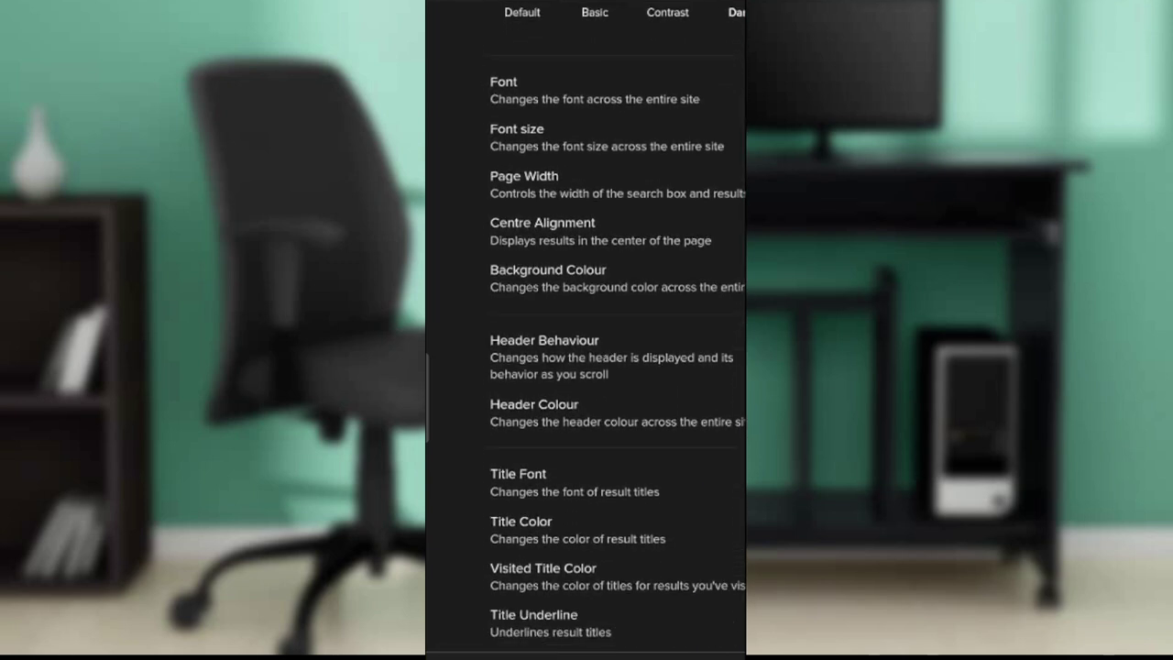
pyautogui.scroll(-2, 586, 330)
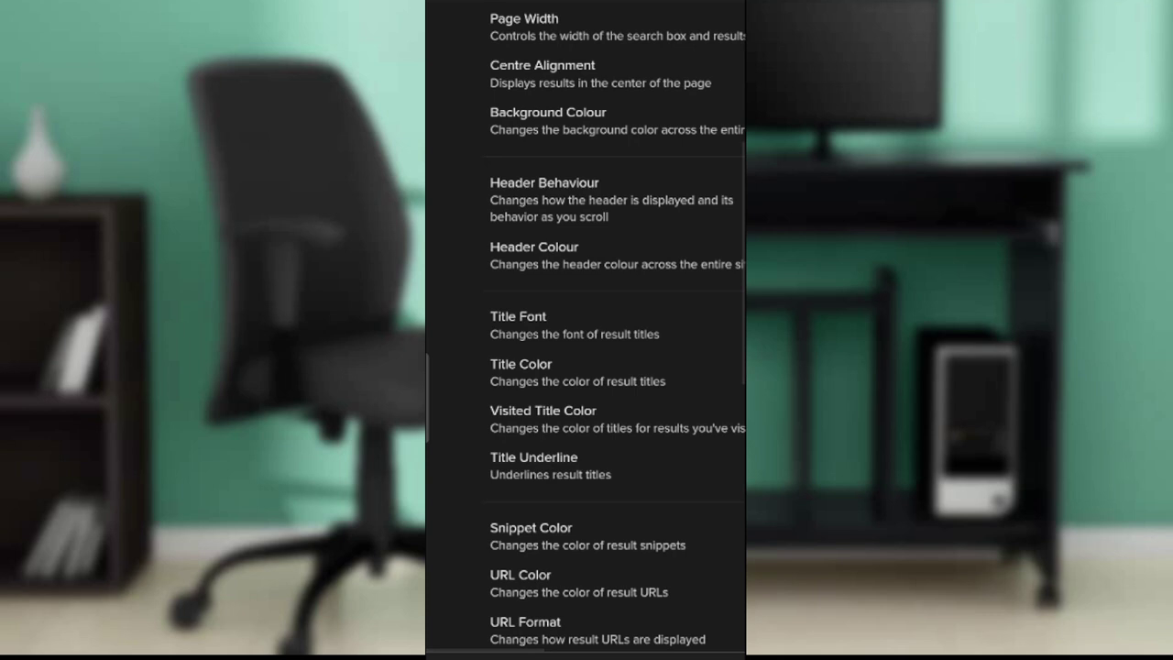
pyautogui.scroll(-1, 586, 330)
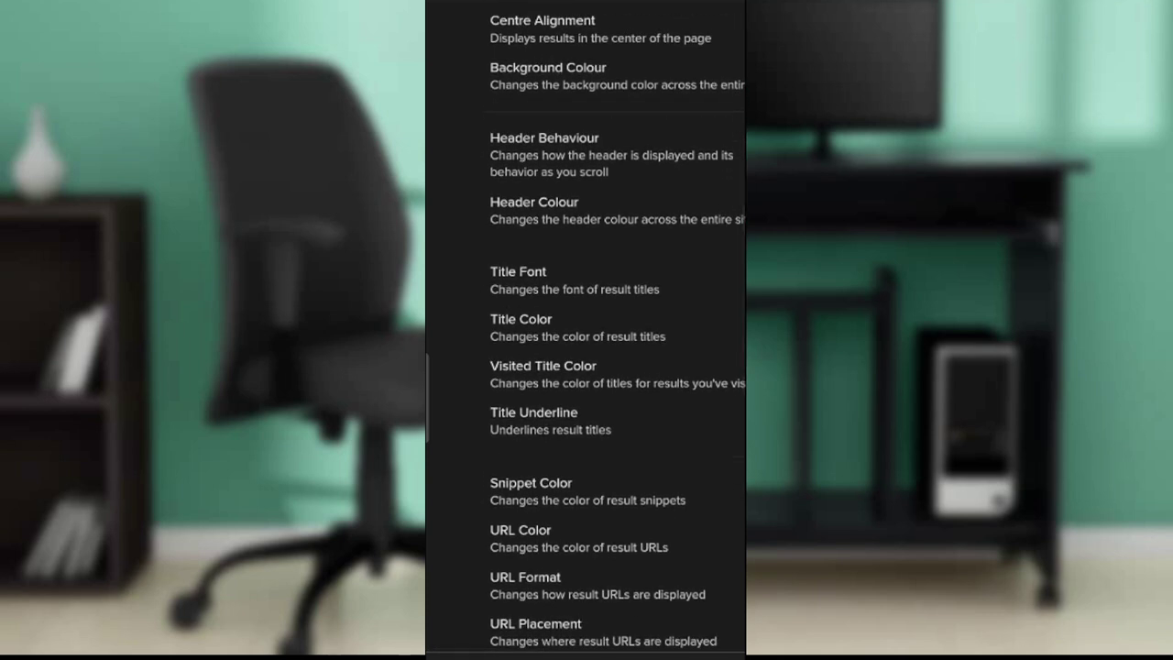
pyautogui.scroll(-1, 585, 330)
pyautogui.scroll(-1, 585, 330)
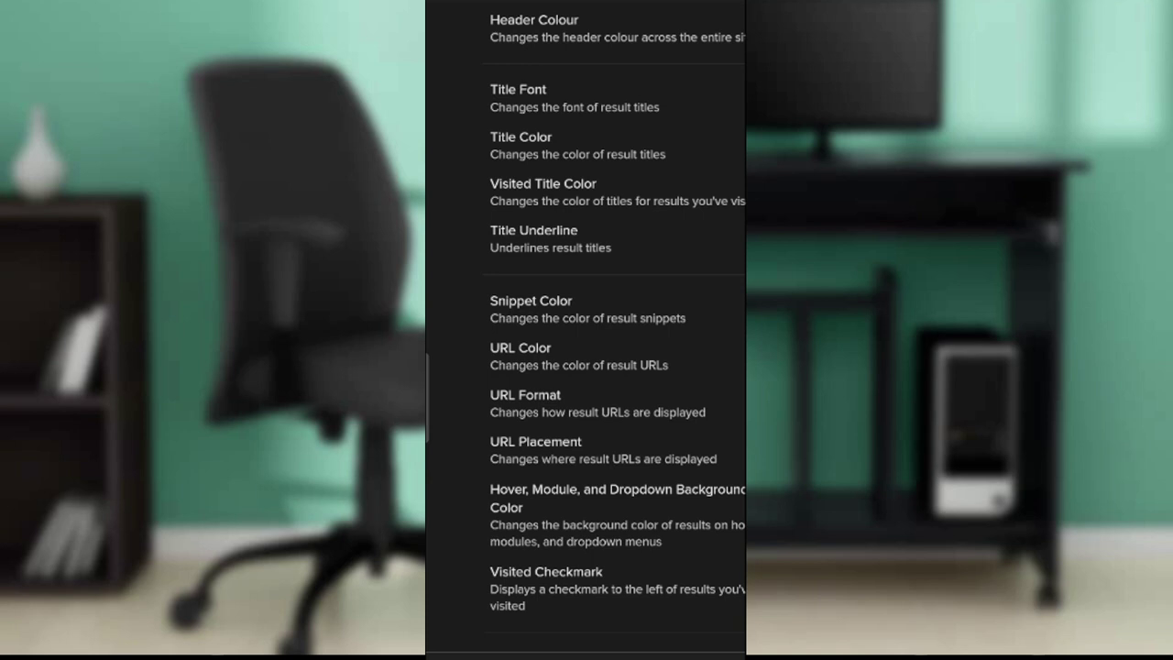
pyautogui.hscroll(5, 586, 330)
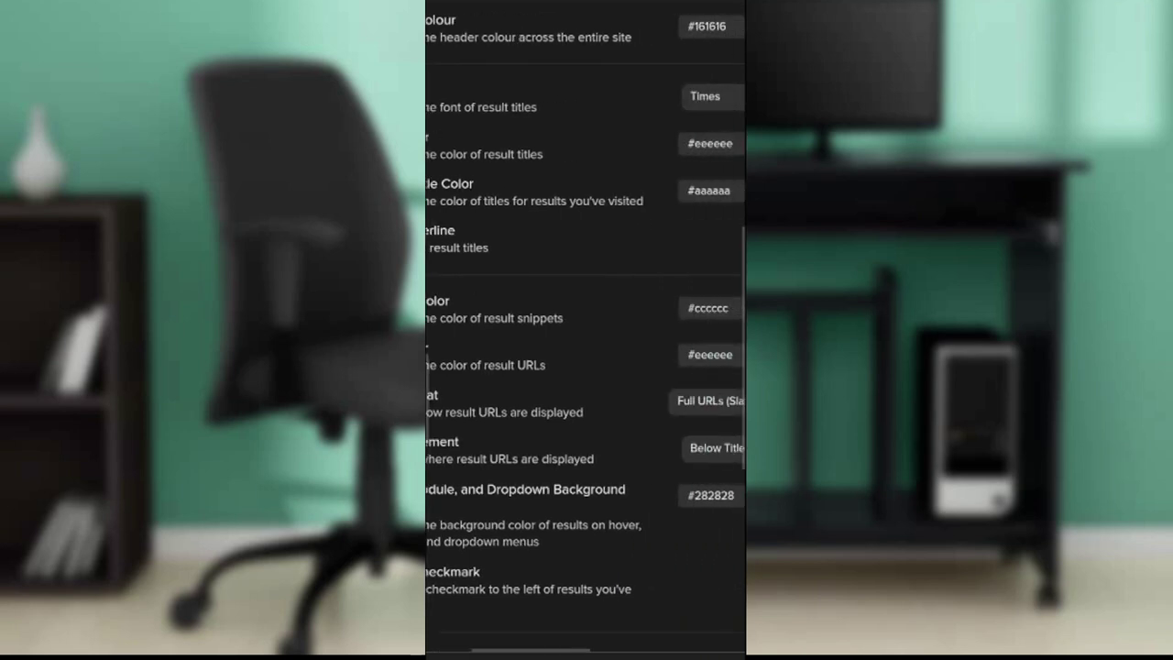
# Pan right to view the URL Color option and its current value #eeeeee.
pyautogui.hscroll(3, 585, 330)
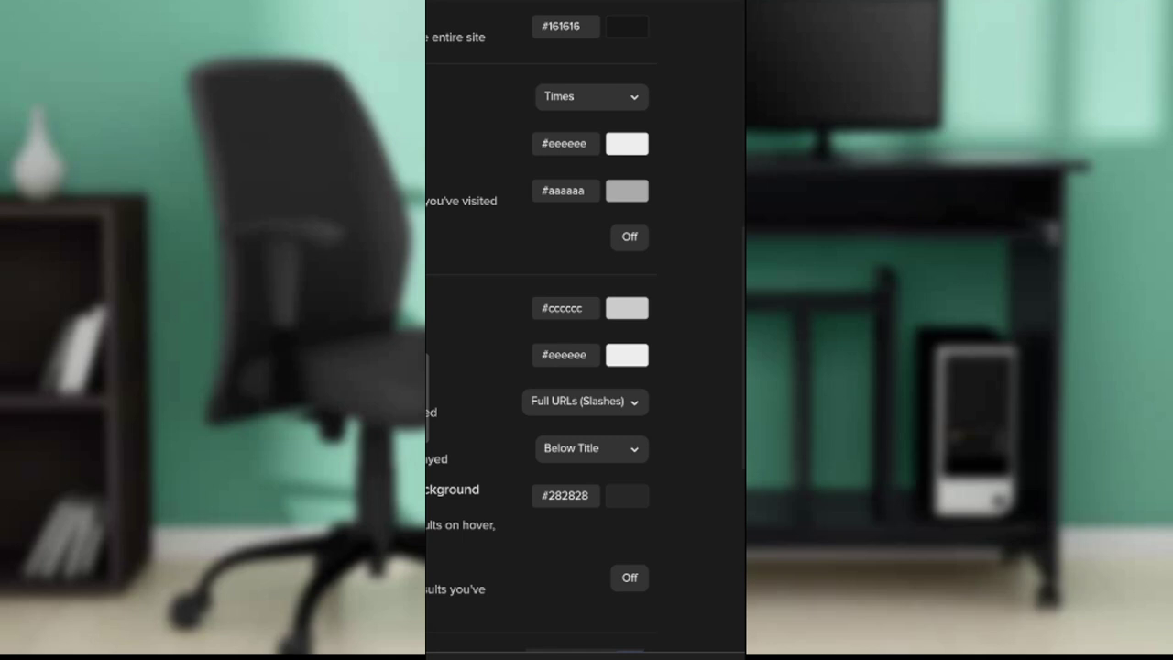